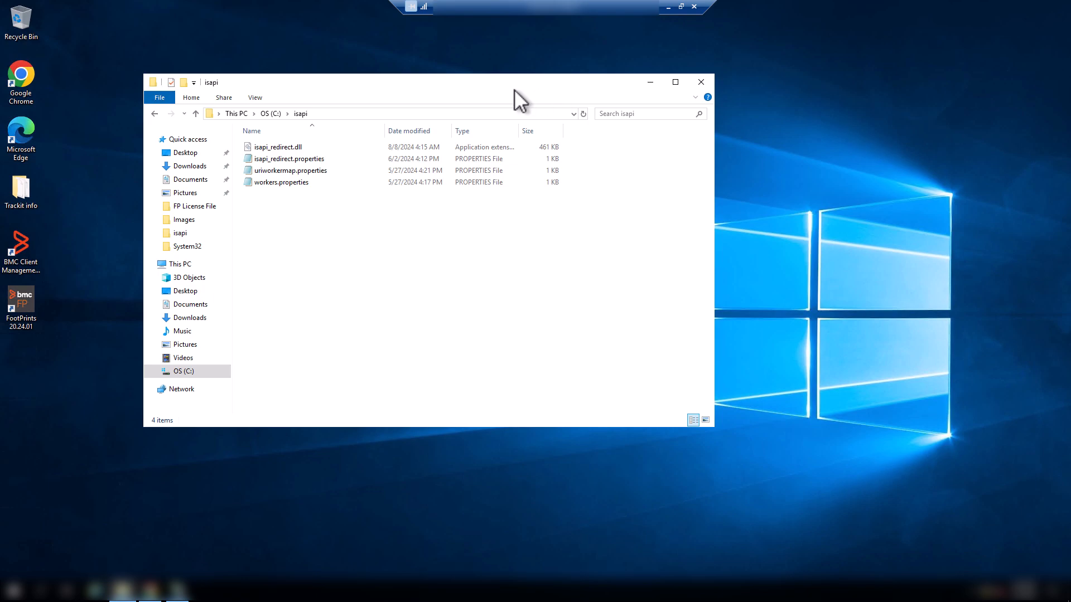
- Review isapi_redirect.dll and the accompanying properties files in the C:\isapi folder
drag(514, 89, 580, 104)
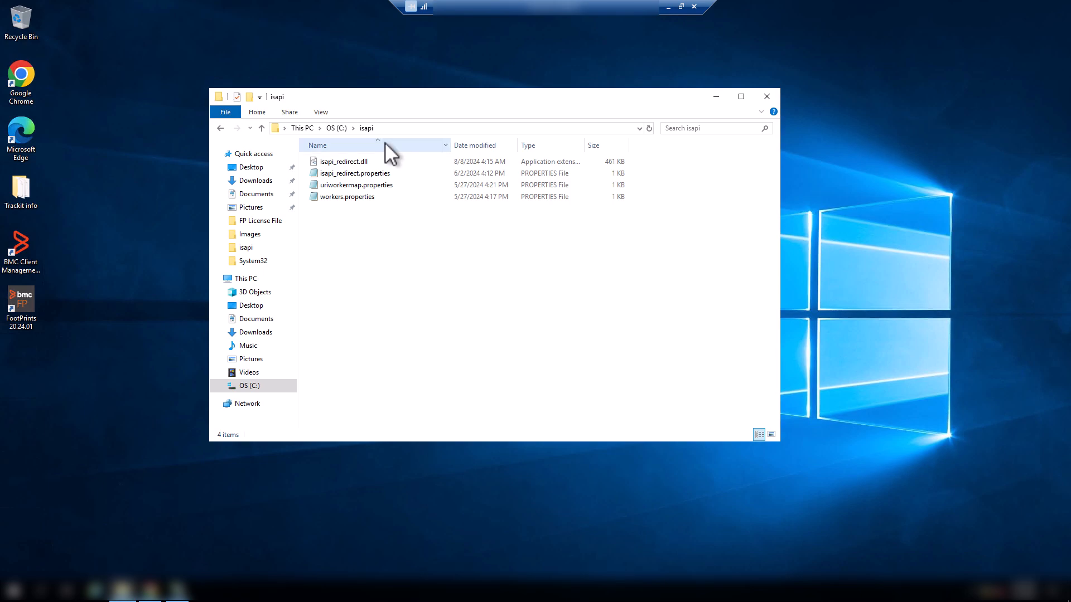
drag(379, 203, 373, 174)
click(380, 205)
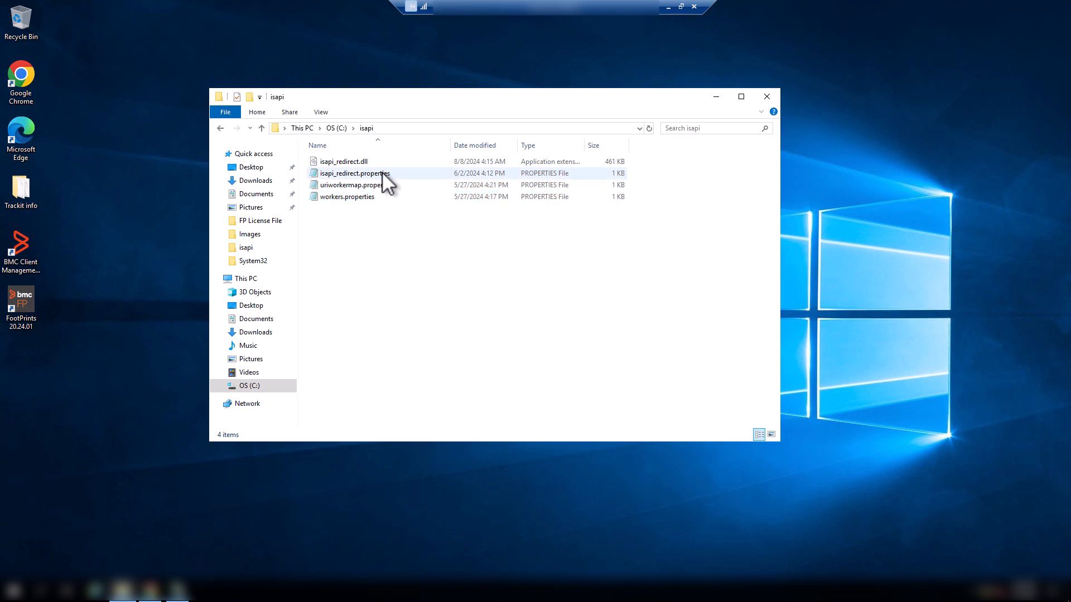
mouse_move(378, 160)
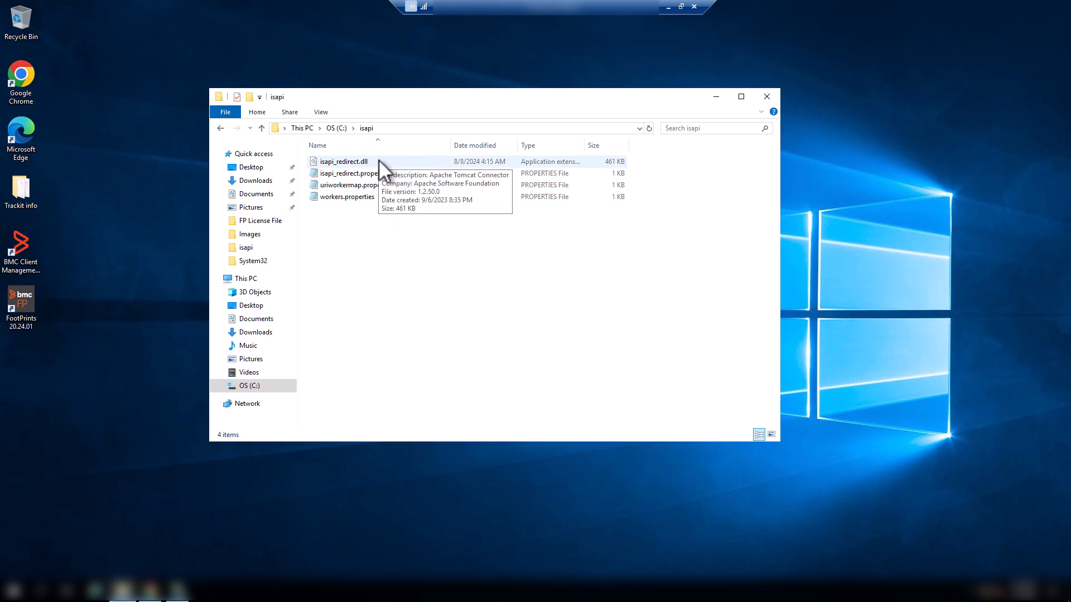
click(379, 161)
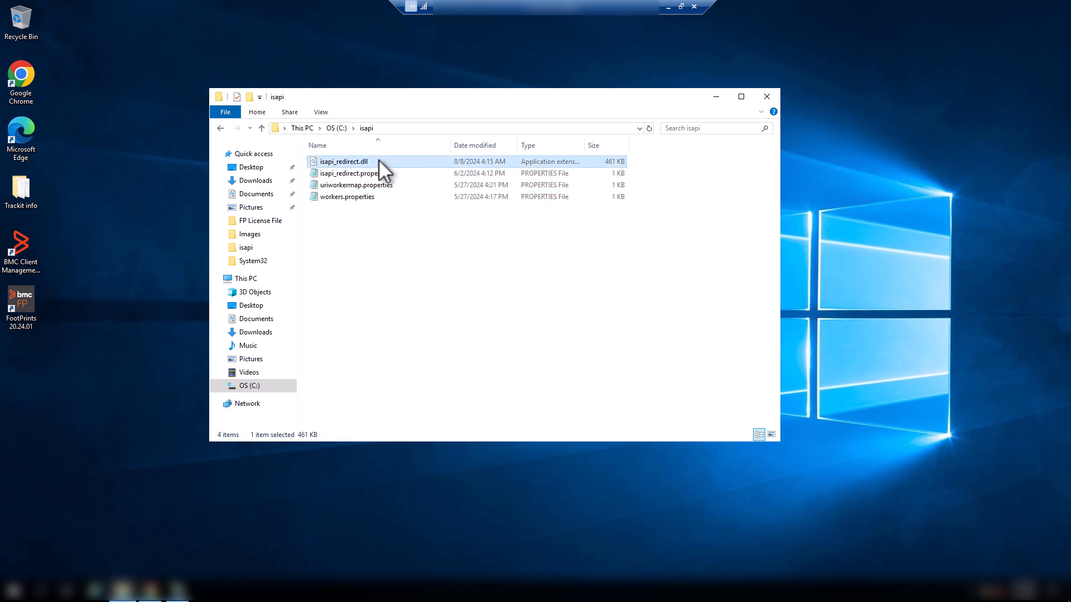
click(431, 237)
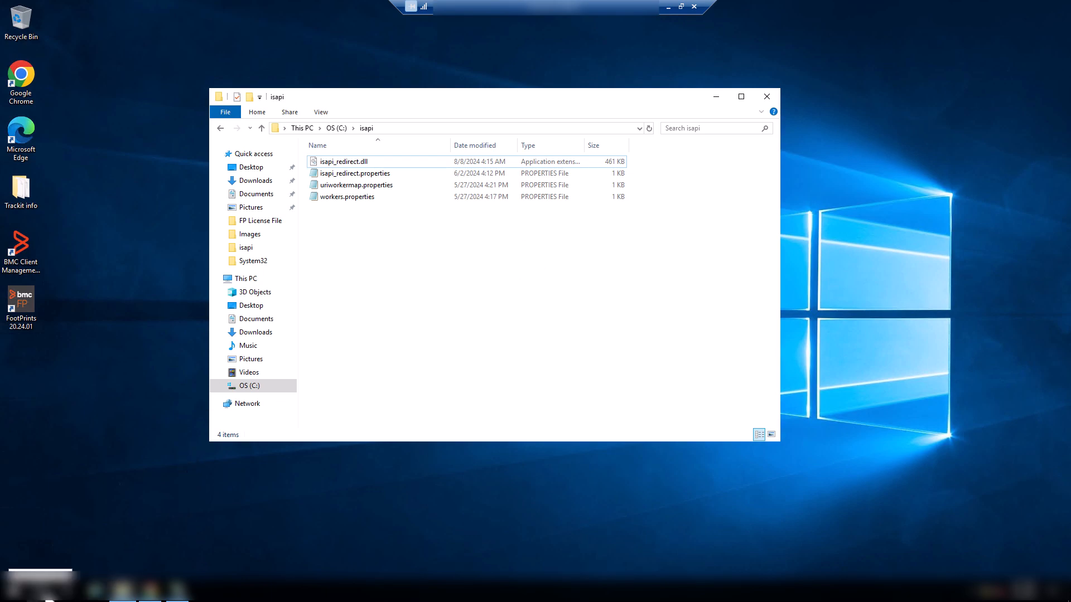
- Switch to IIS Manager and check the server's Service Core ISAPI restriction, including its DLL path, description and permission to execute
click(178, 589)
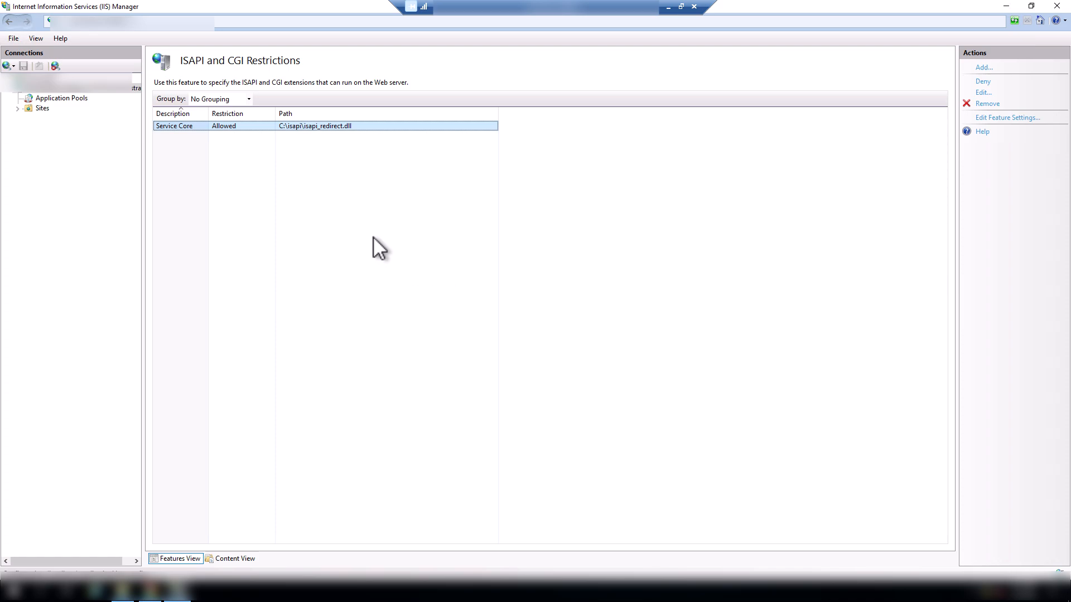
click(51, 88)
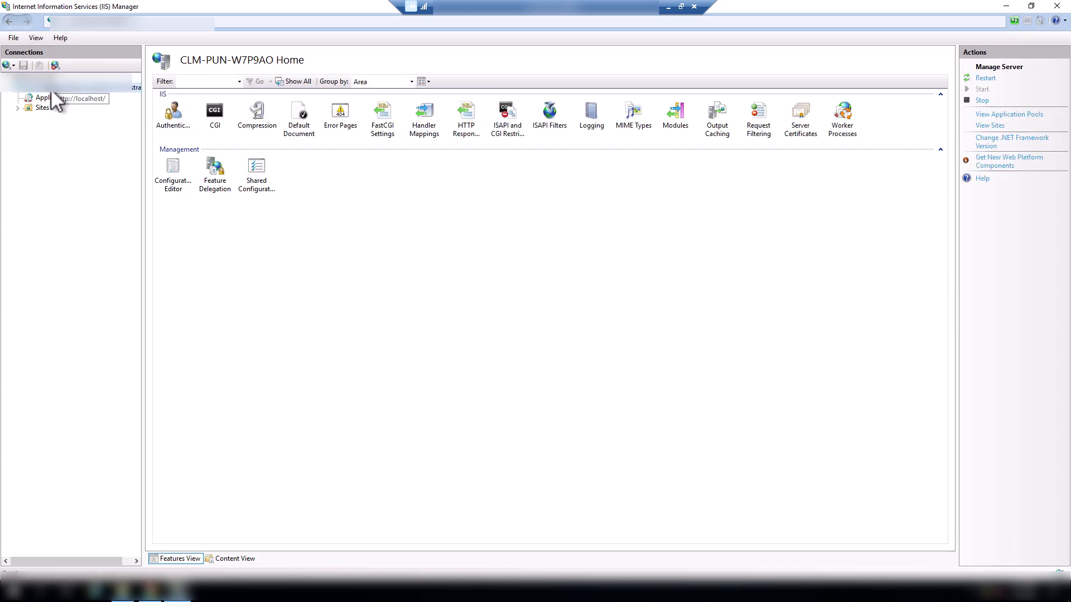
click(500, 127)
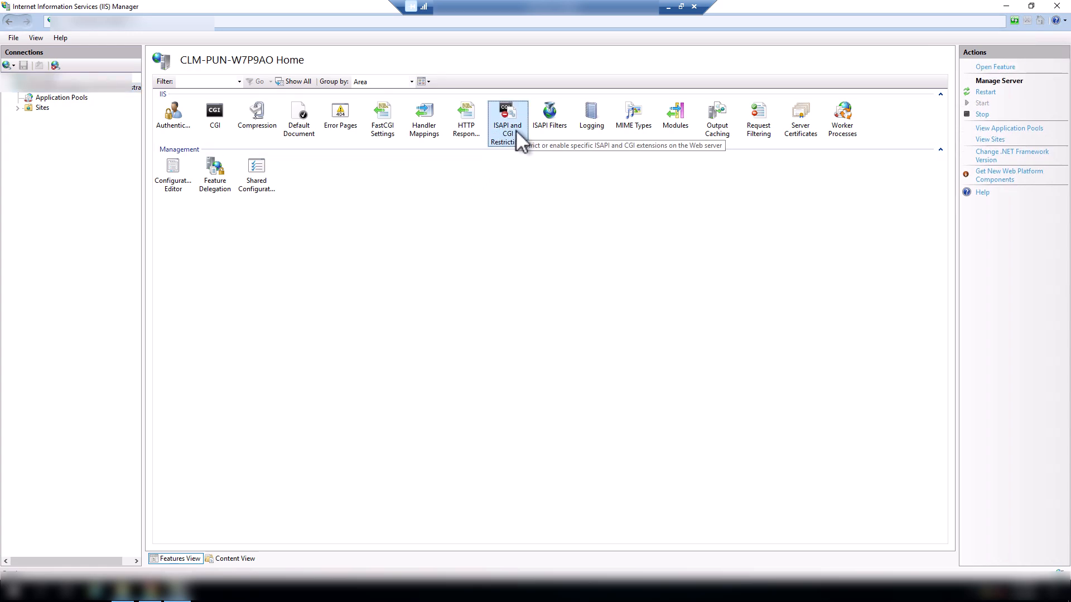
double_click(514, 128)
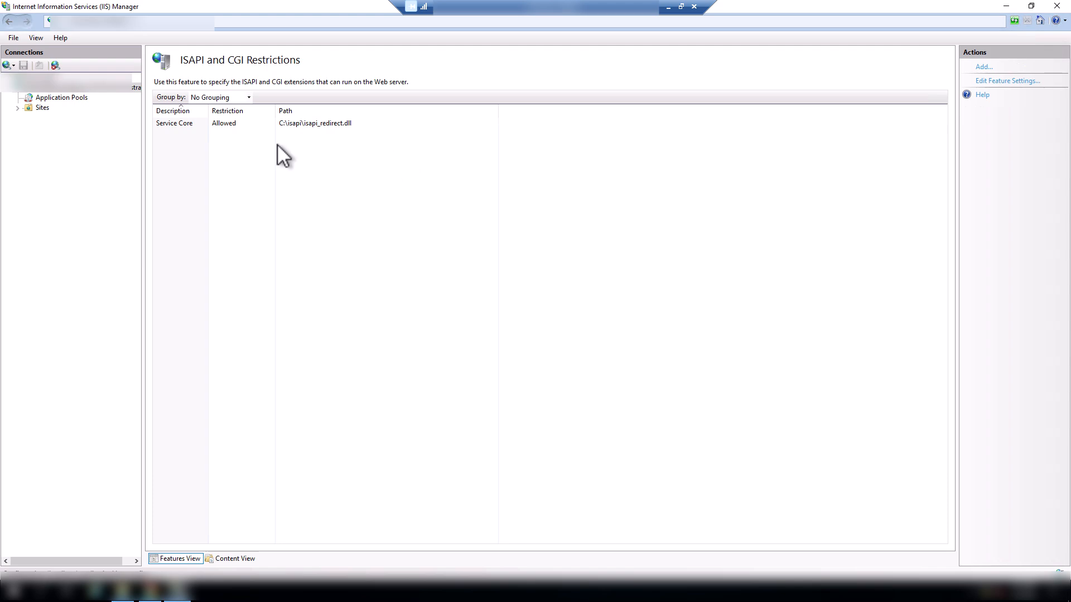
double_click(182, 125)
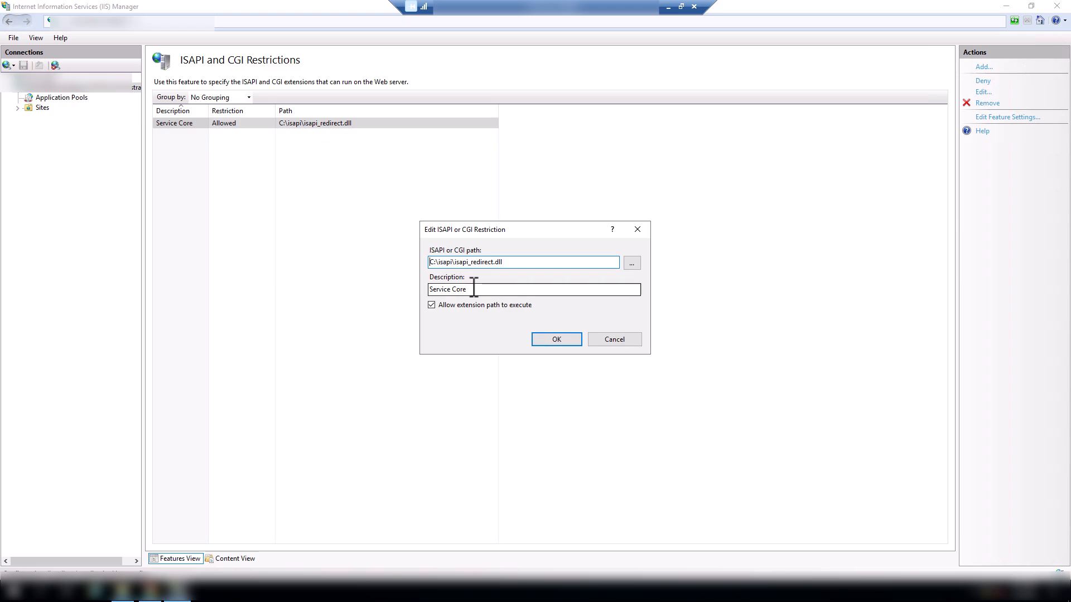
drag(473, 287, 424, 288)
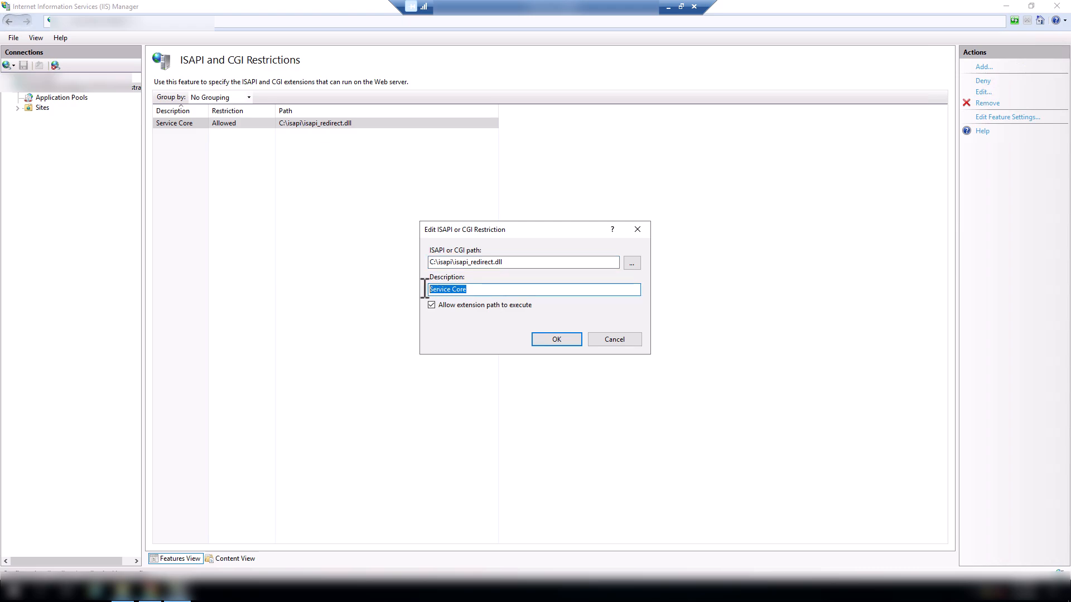
click(457, 306)
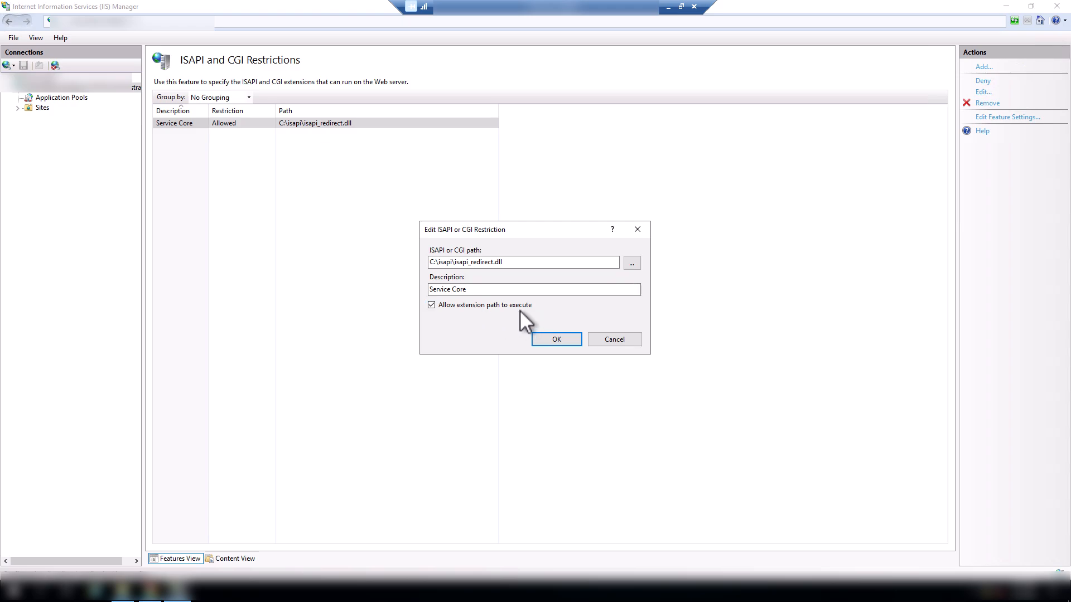
click(557, 343)
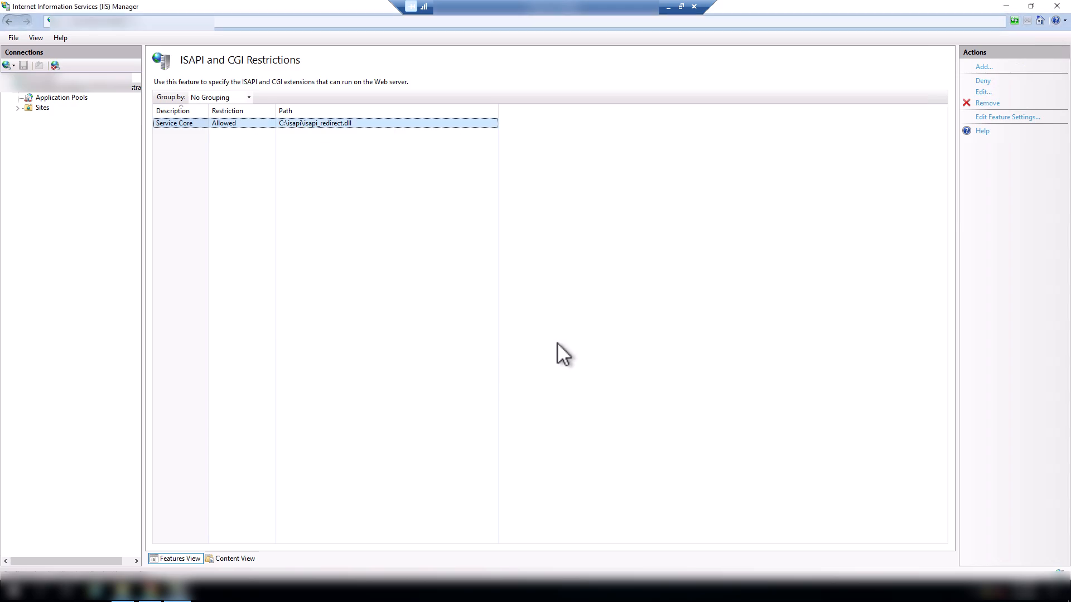
- Check the Read, Script and Execute feature permissions in the Default Web Site's Handler Mappings and accept them
click(77, 89)
click(17, 108)
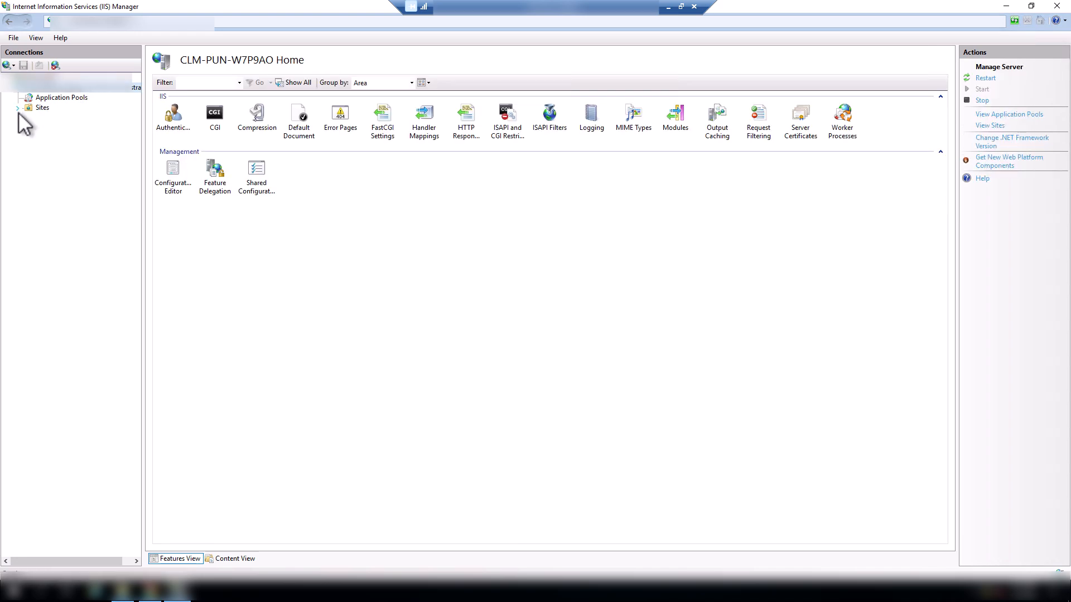
click(71, 118)
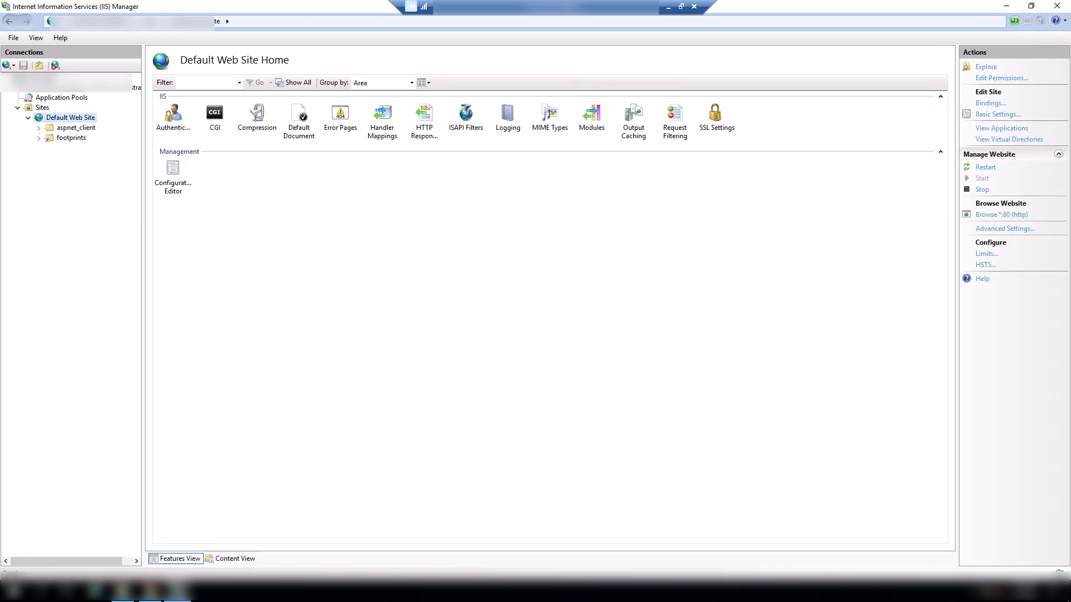
double_click(390, 129)
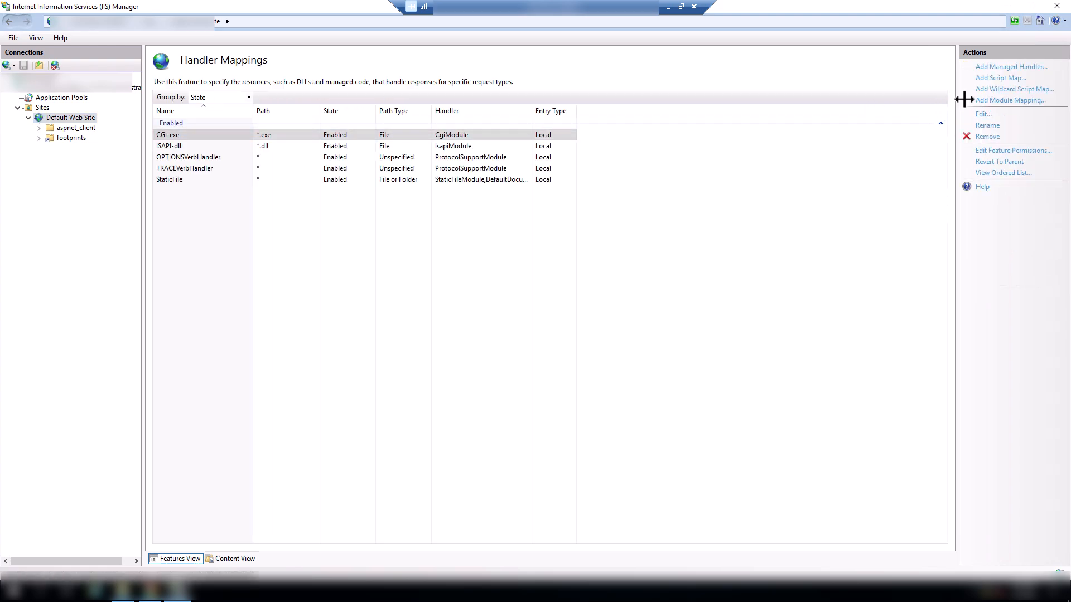
click(1011, 151)
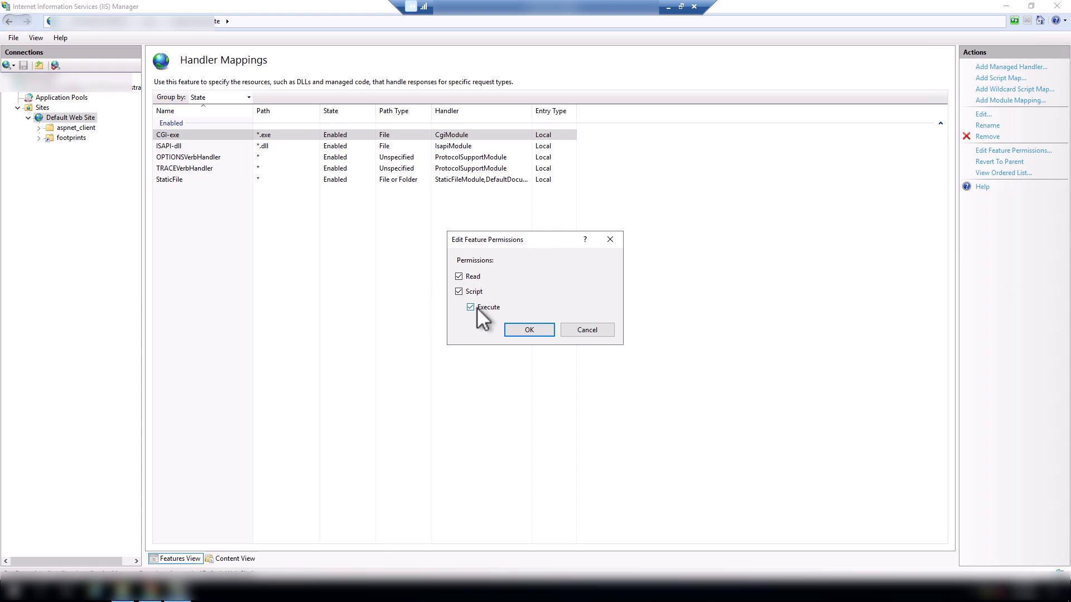
click(520, 329)
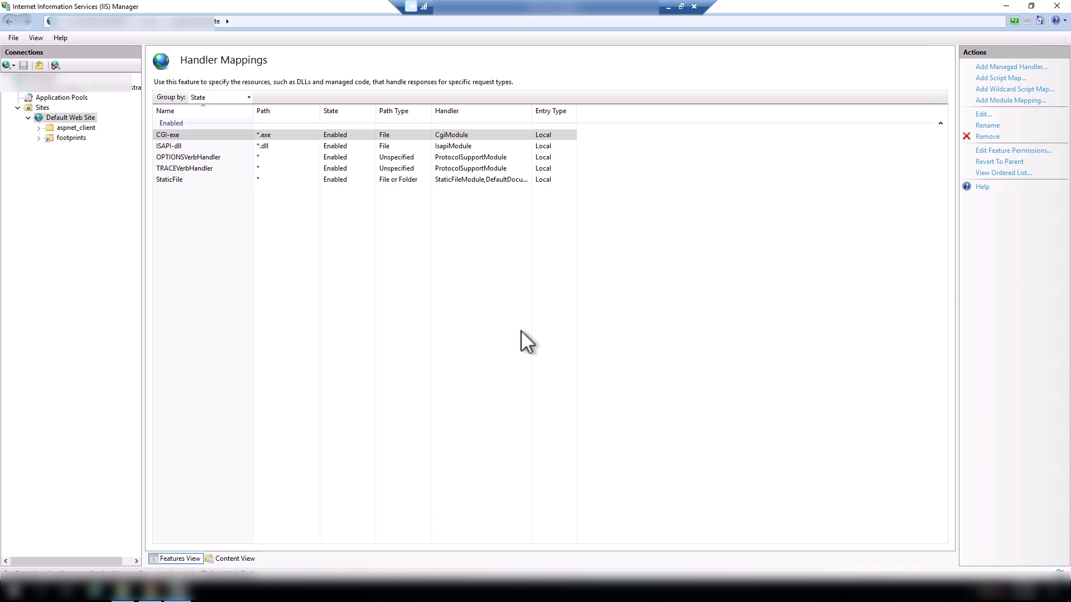
right_click(68, 118)
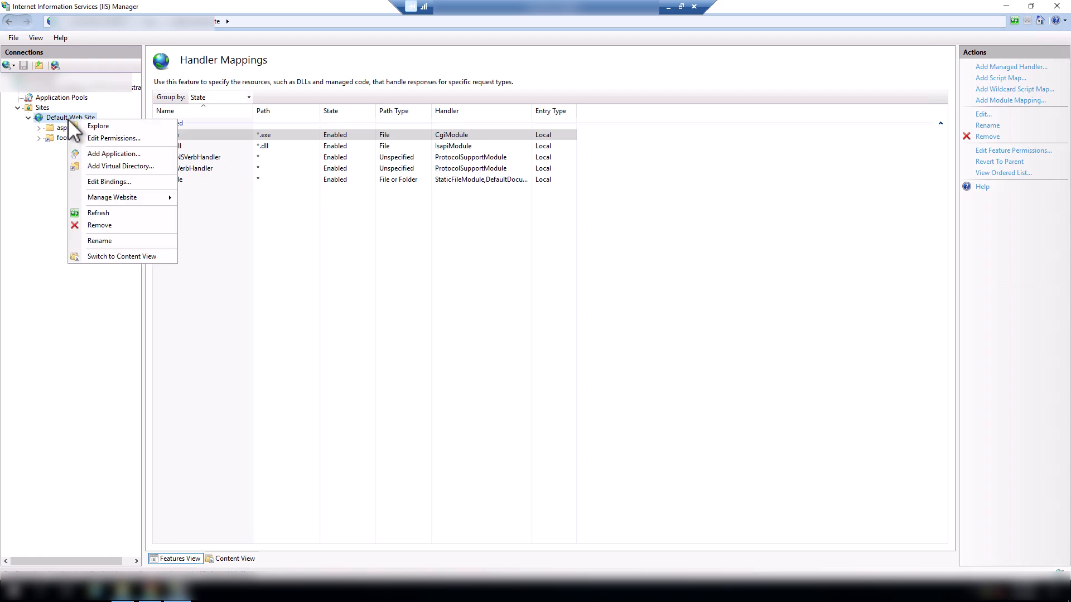
click(106, 166)
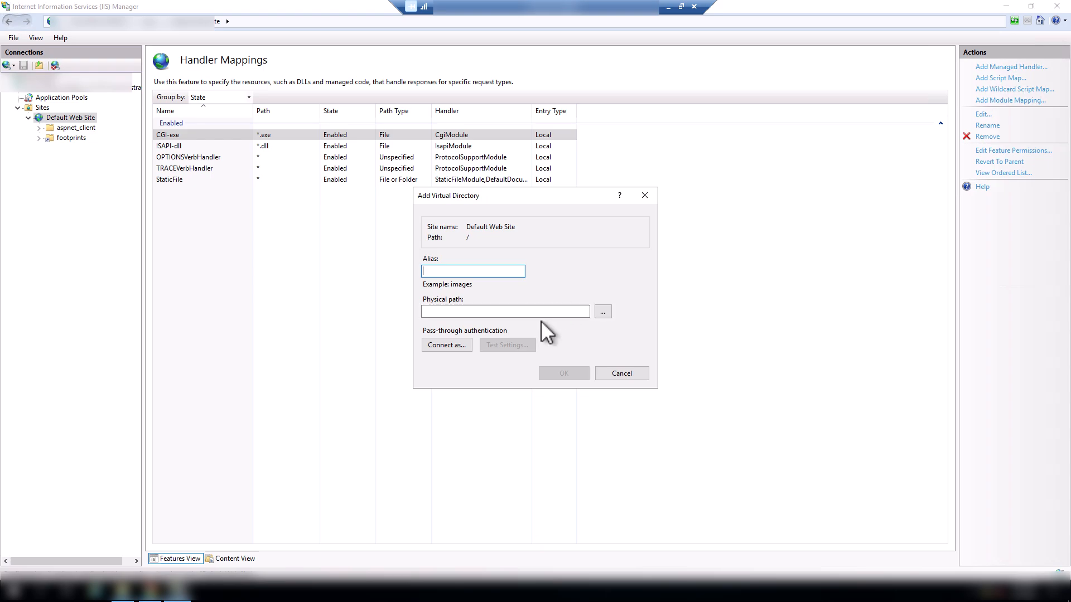
click(620, 375)
click(62, 138)
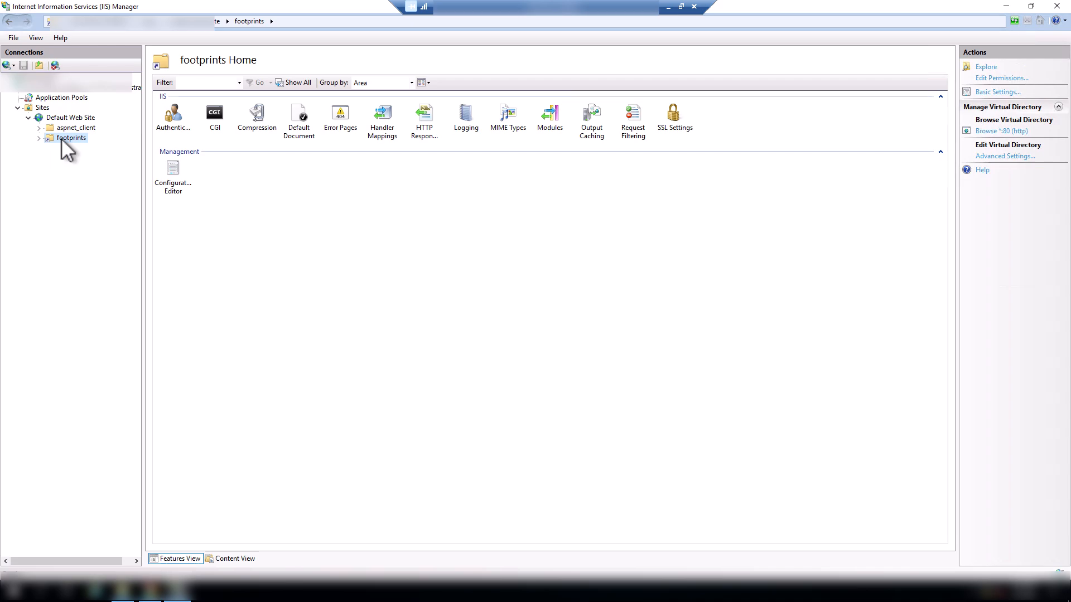
right_click(62, 139)
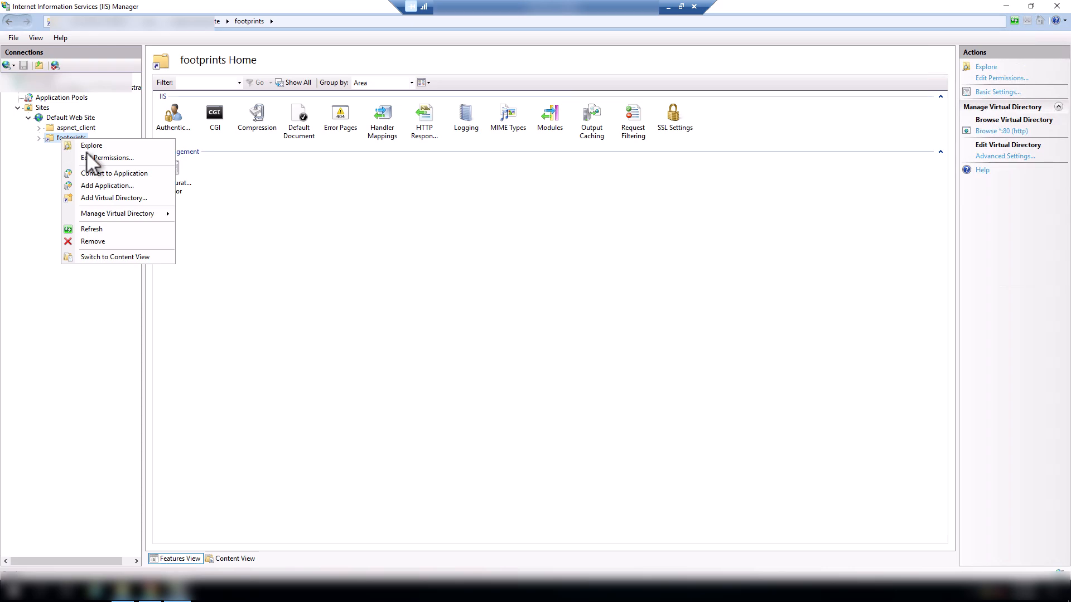
click(114, 197)
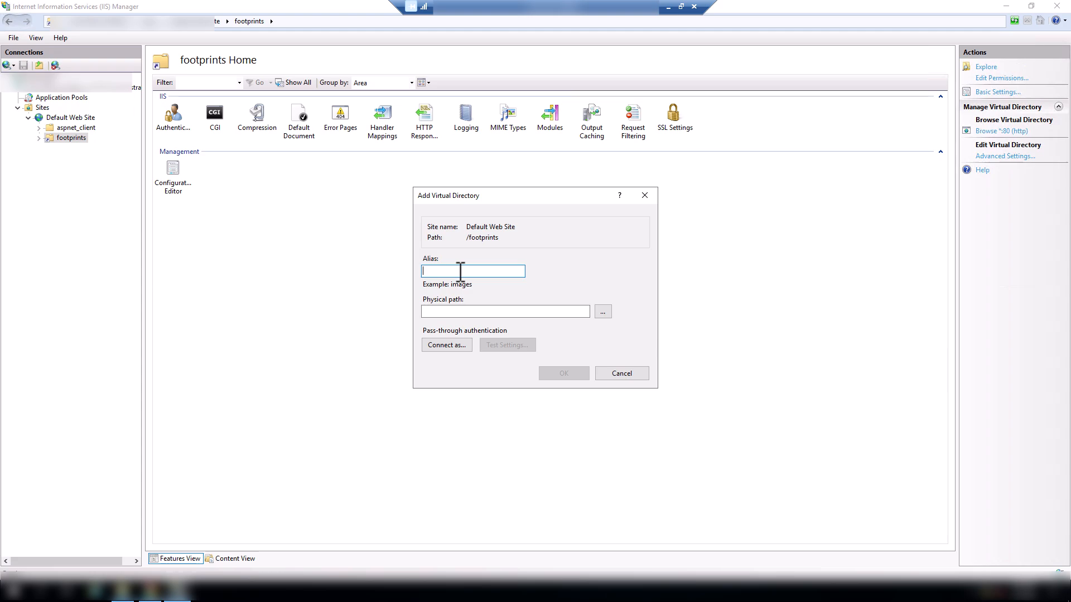
click(603, 312)
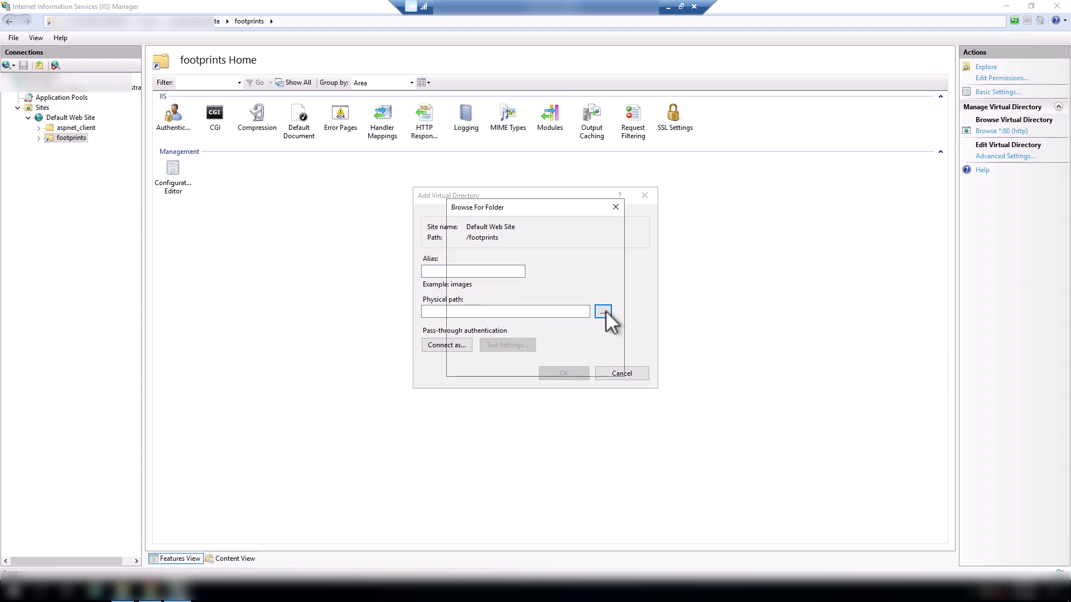
scroll(506, 320, down, 1)
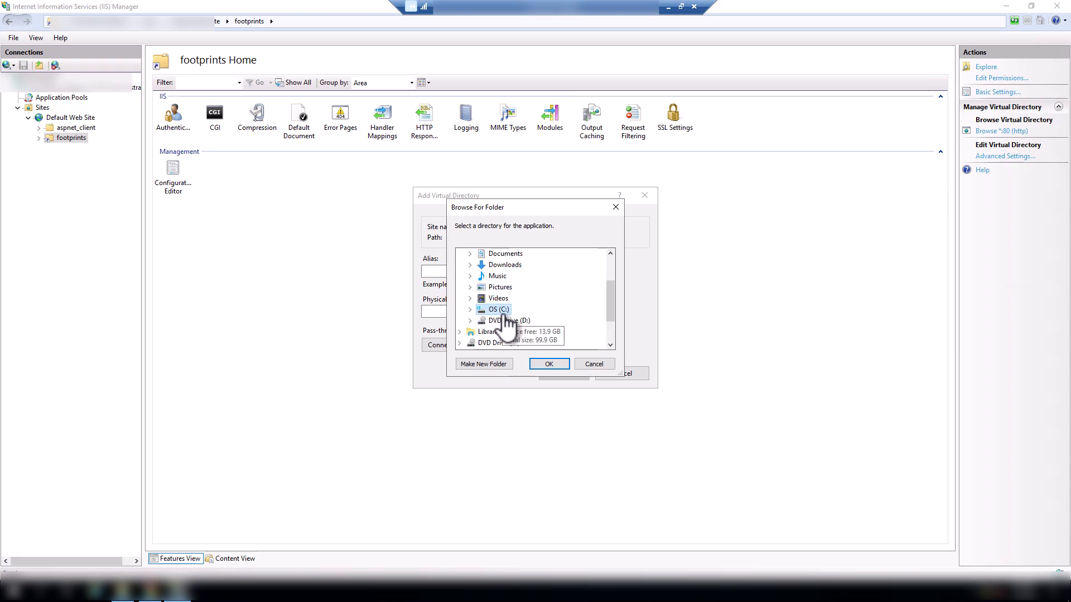
double_click(504, 312)
click(508, 277)
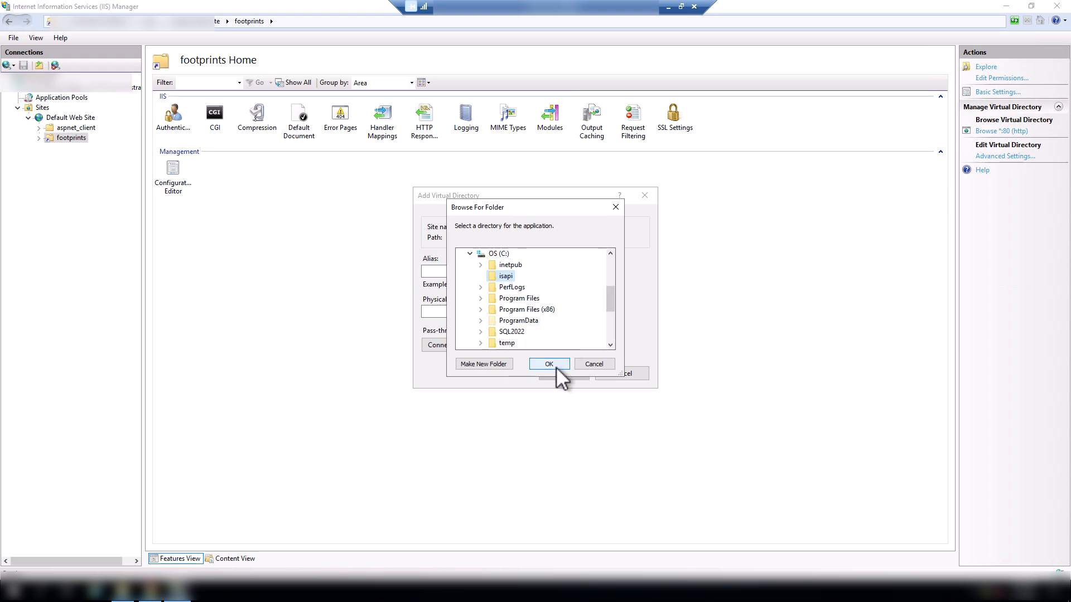
click(589, 363)
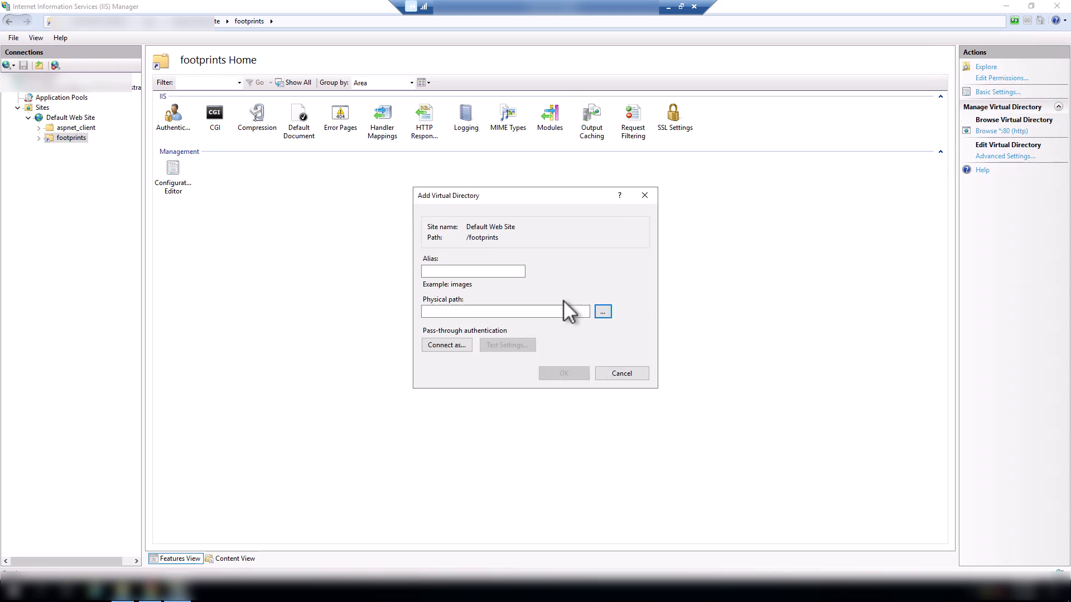
click(600, 373)
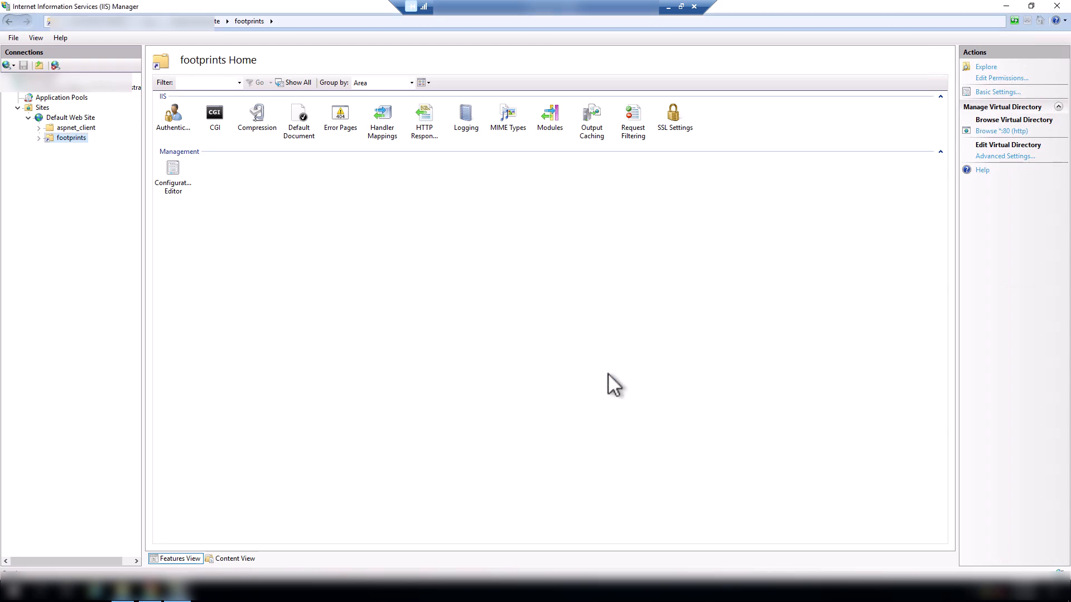
- Check the Read, Script and Execute handler mapping permissions of the servicedesk virtual directory under footprints, and return to its home page
click(38, 138)
click(94, 149)
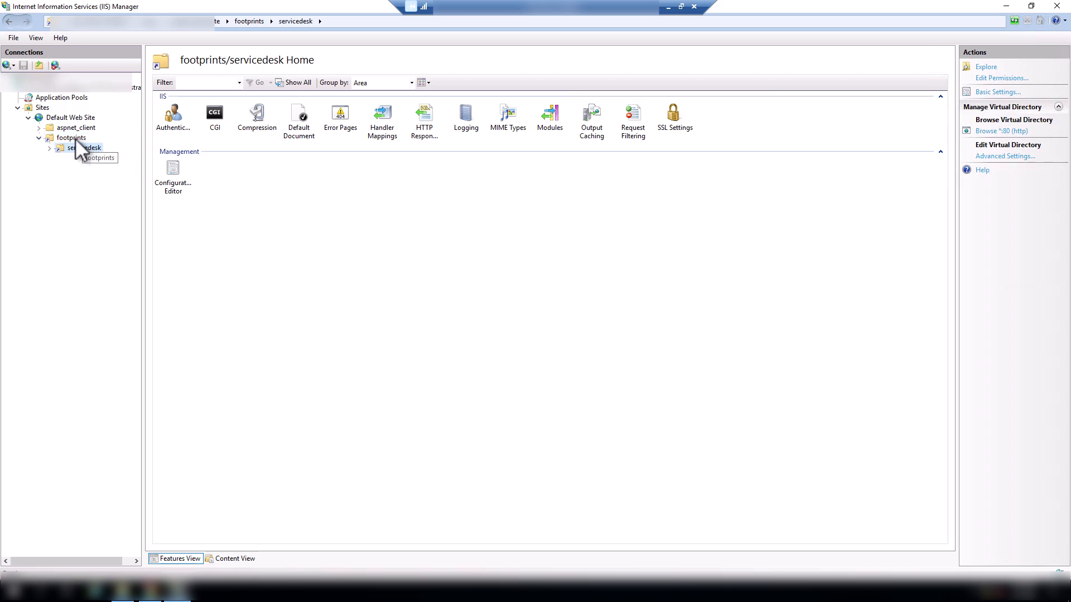
click(76, 138)
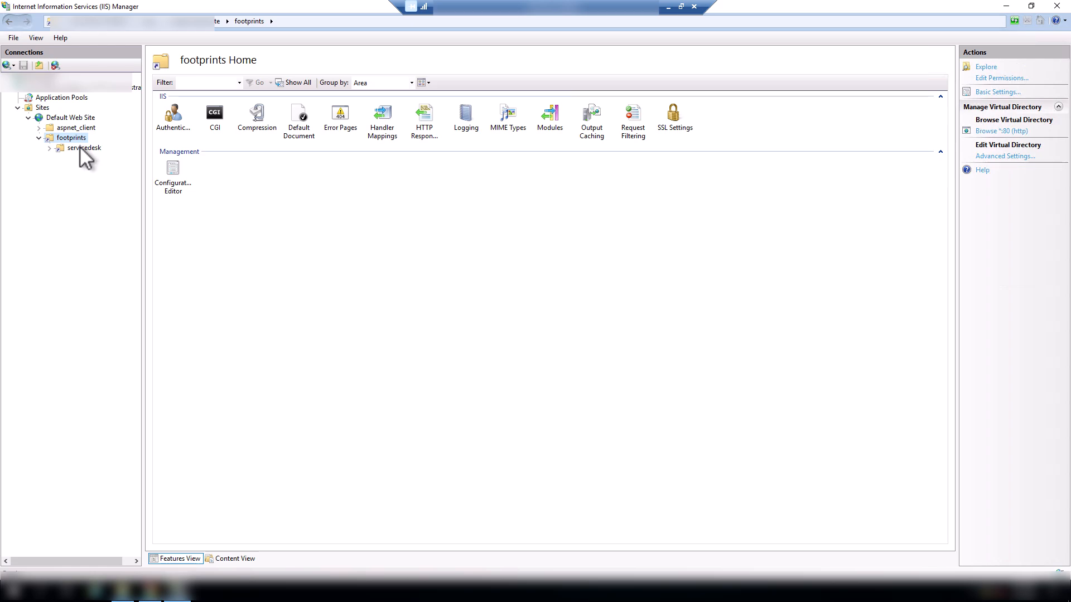
click(79, 147)
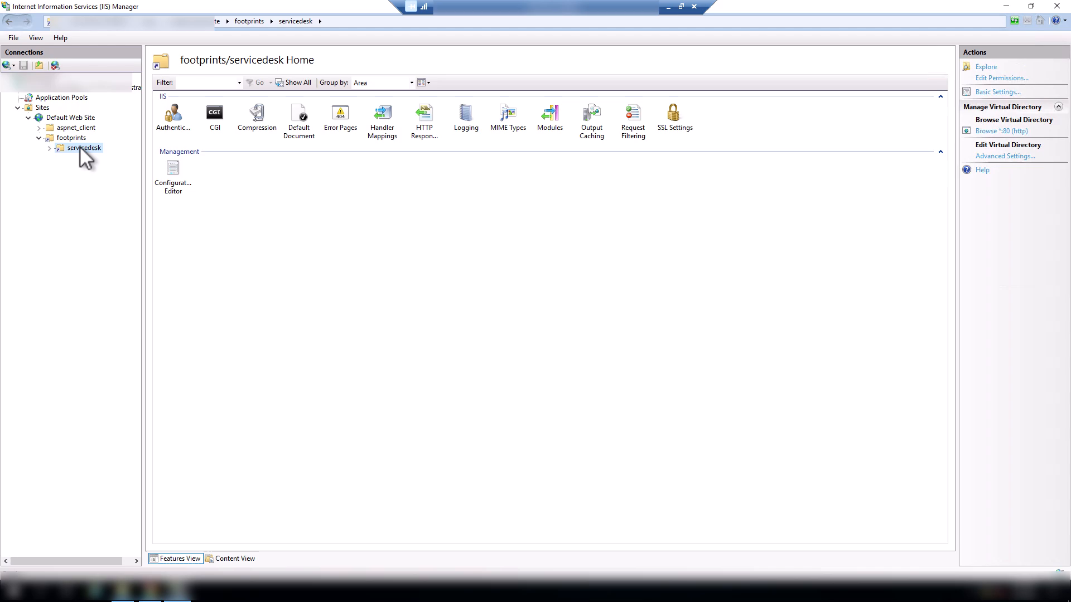
double_click(387, 130)
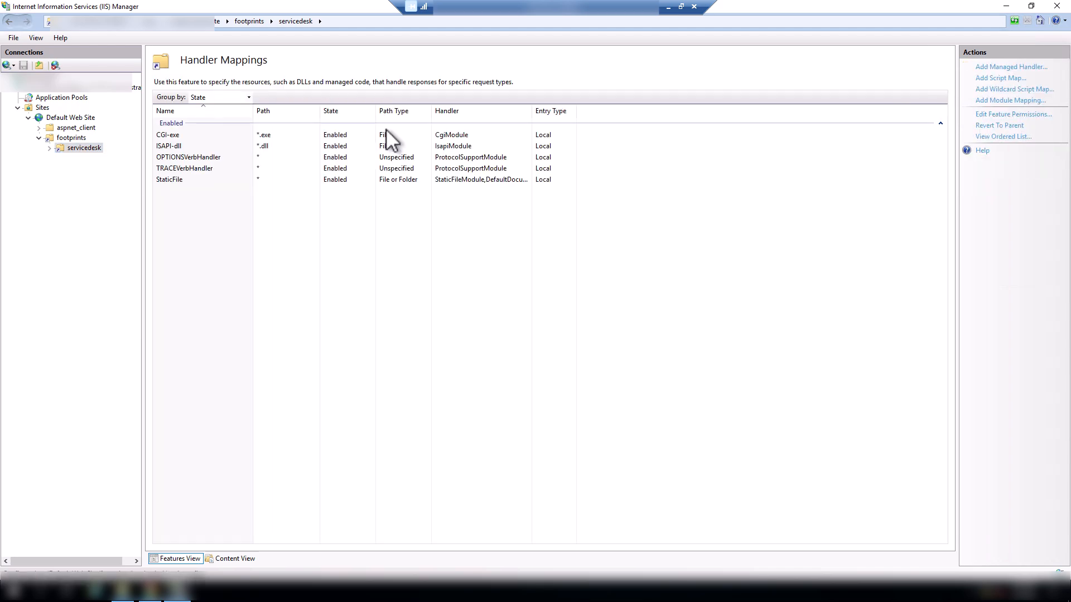
click(998, 115)
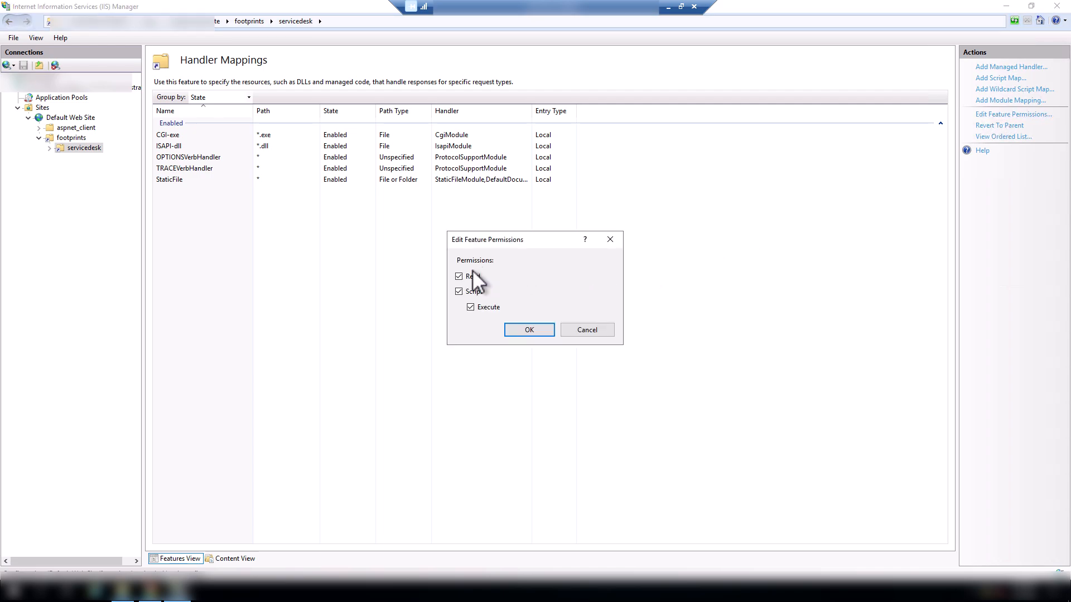
click(529, 330)
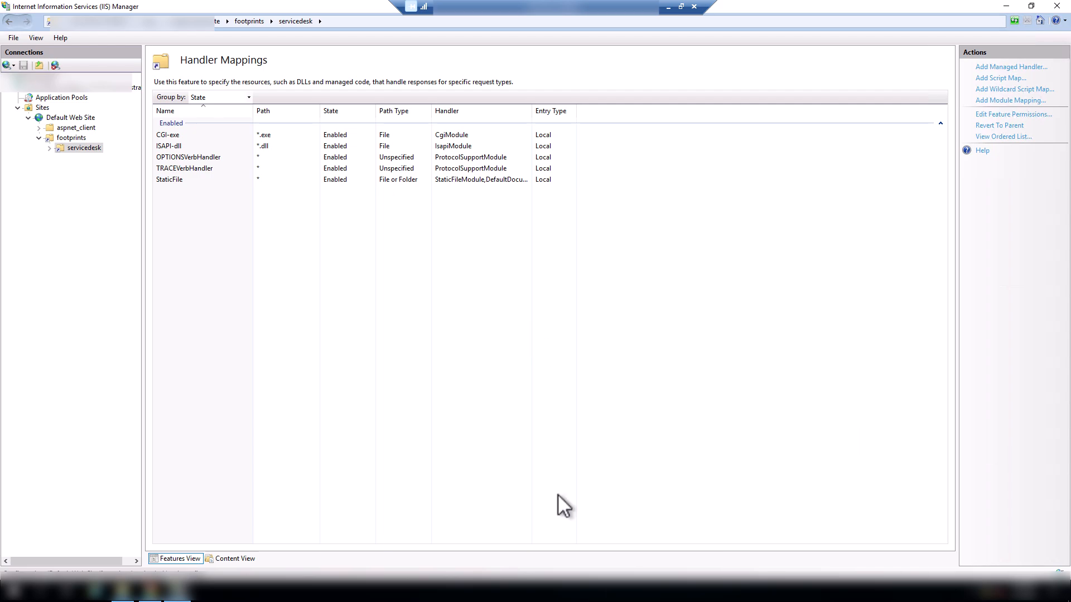
click(82, 149)
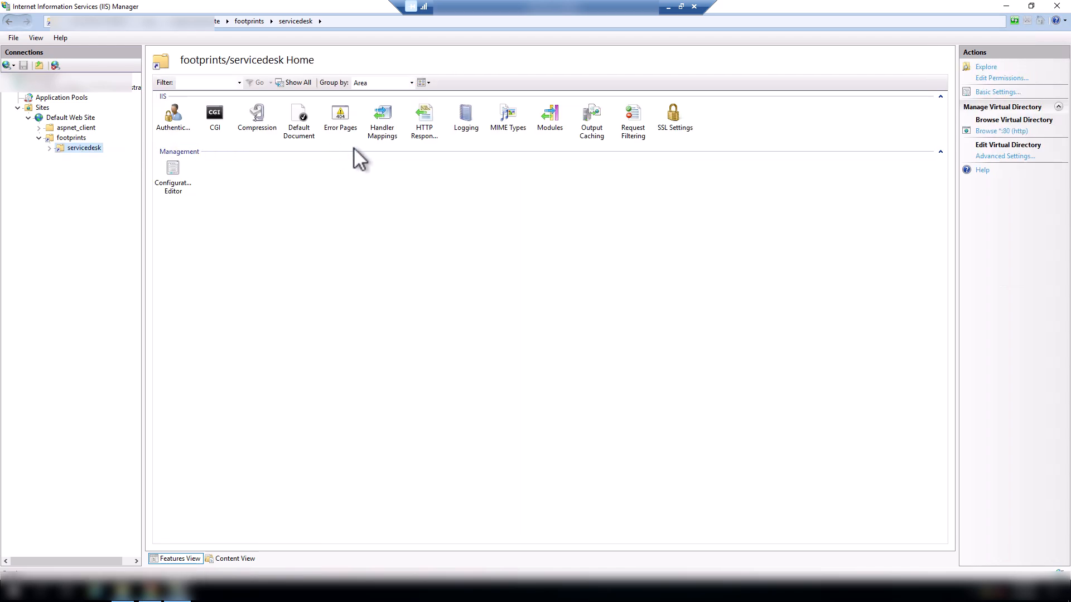
- Check the Default Document feature of the servicedesk virtual directory and whether it can be disabled, and return to the directory's home page
click(299, 129)
double_click(300, 130)
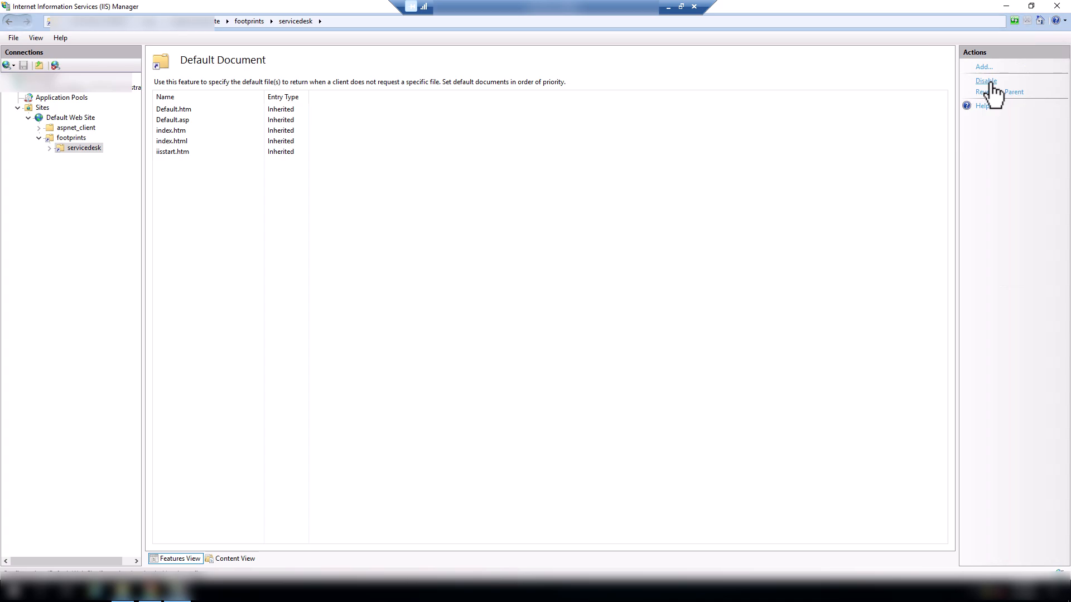
click(96, 149)
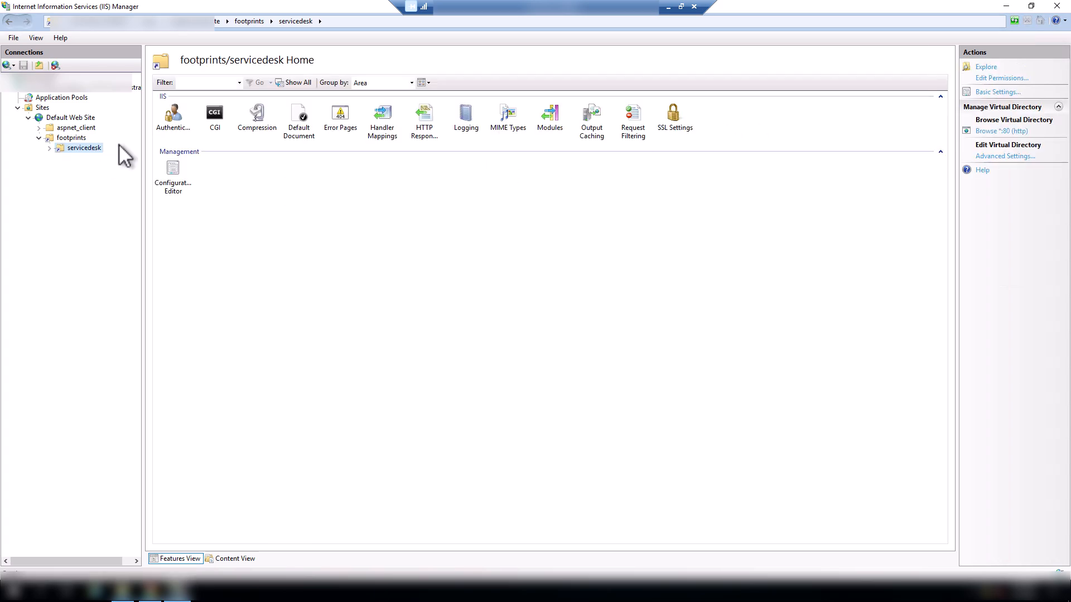
- Check the status of Anonymous Authentication and Windows Authentication for the servicedesk virtual directory
click(177, 133)
double_click(176, 128)
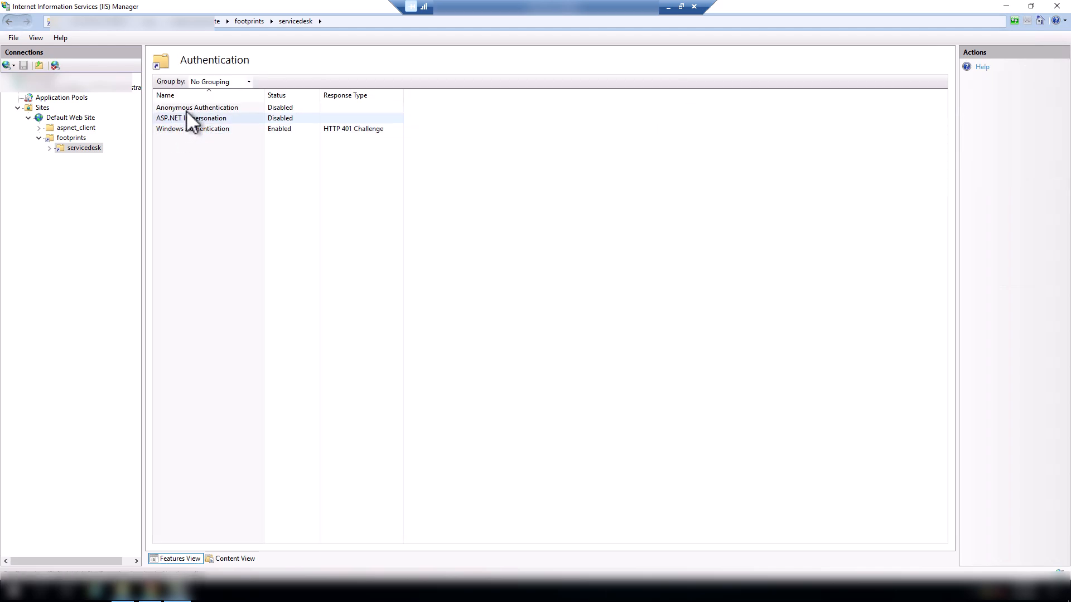
click(187, 108)
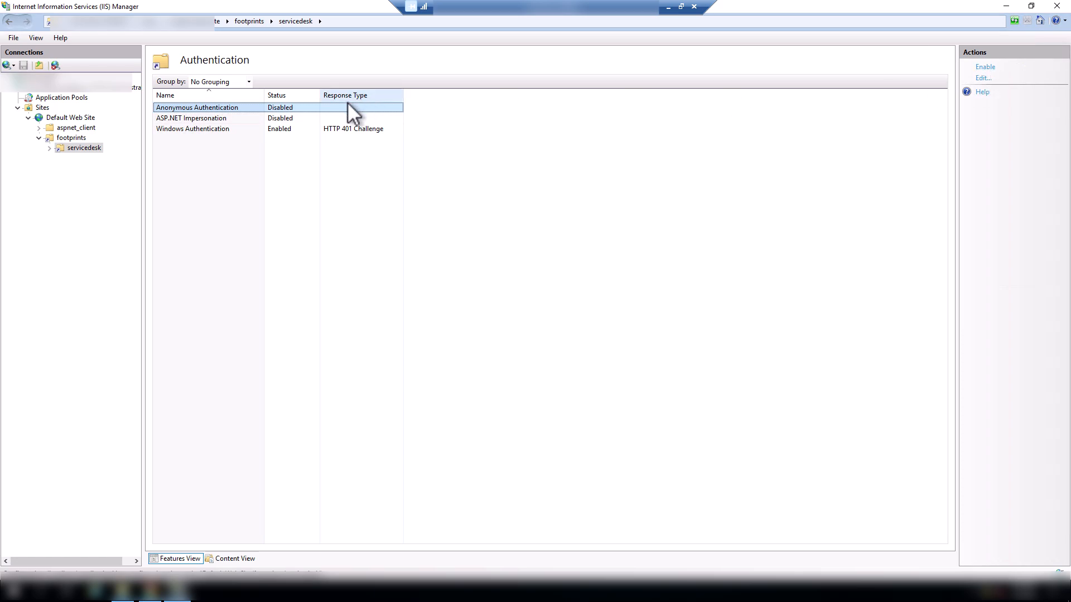
click(227, 128)
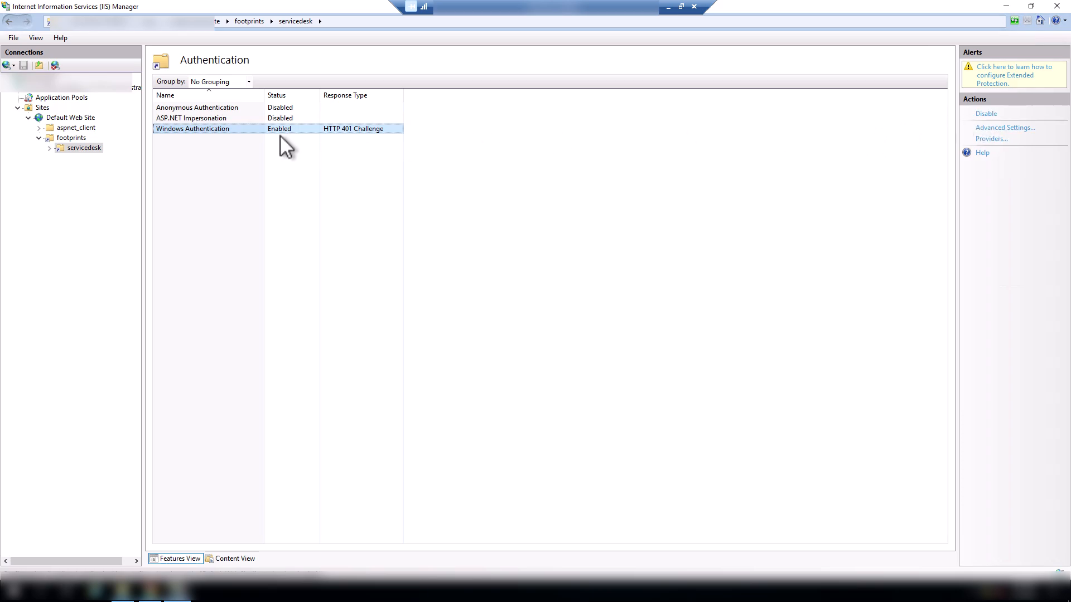
- Check the maximum URL length and query string limits in the Default Web Site's Request Filtering settings, and close them without changes
click(75, 119)
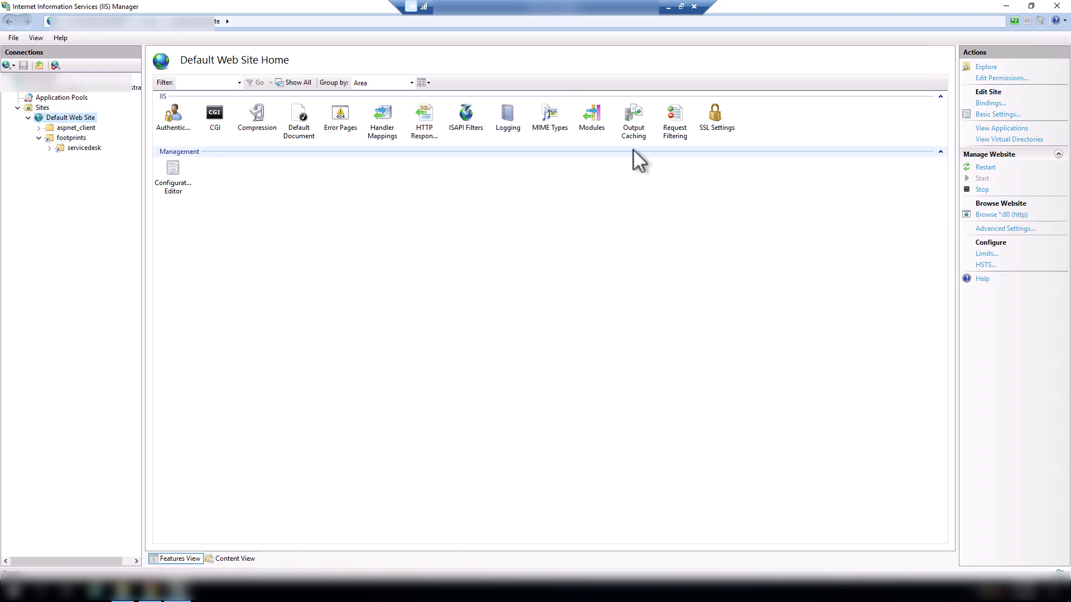
double_click(665, 136)
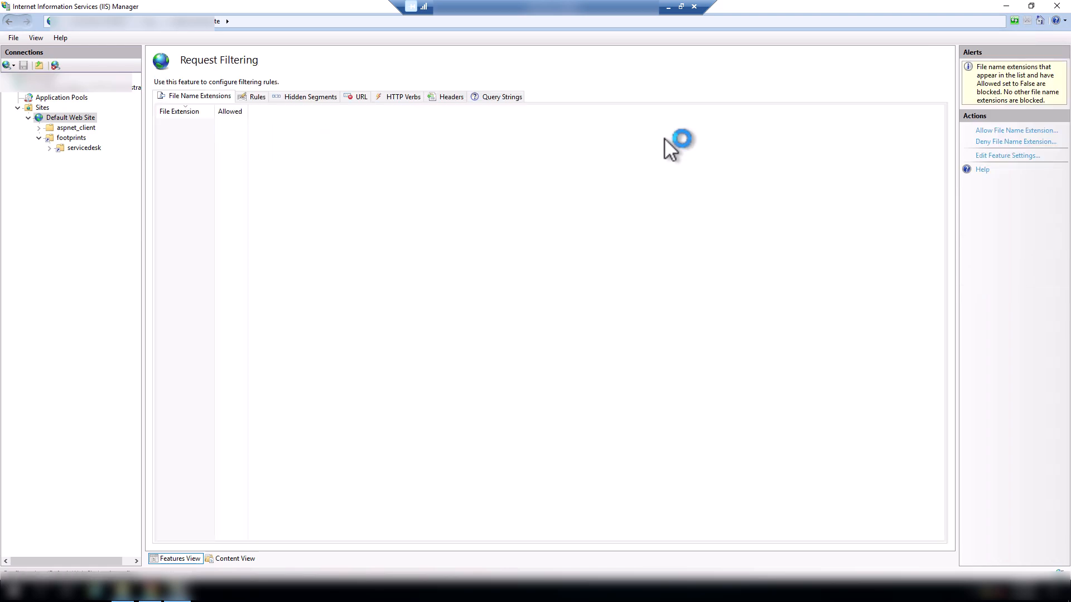
click(1005, 158)
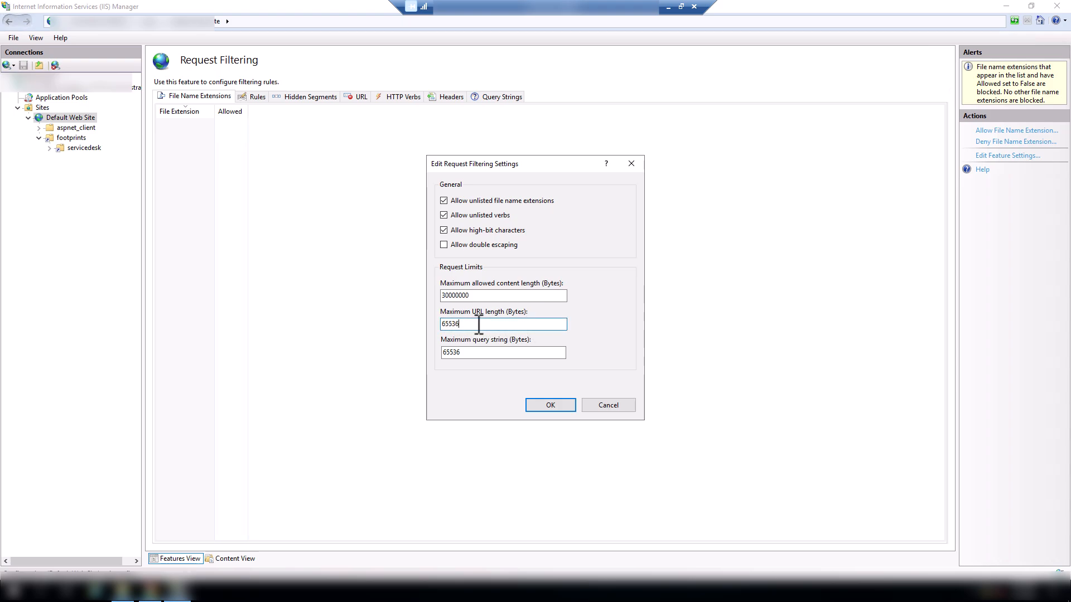
drag(477, 324, 438, 324)
click(489, 323)
click(612, 404)
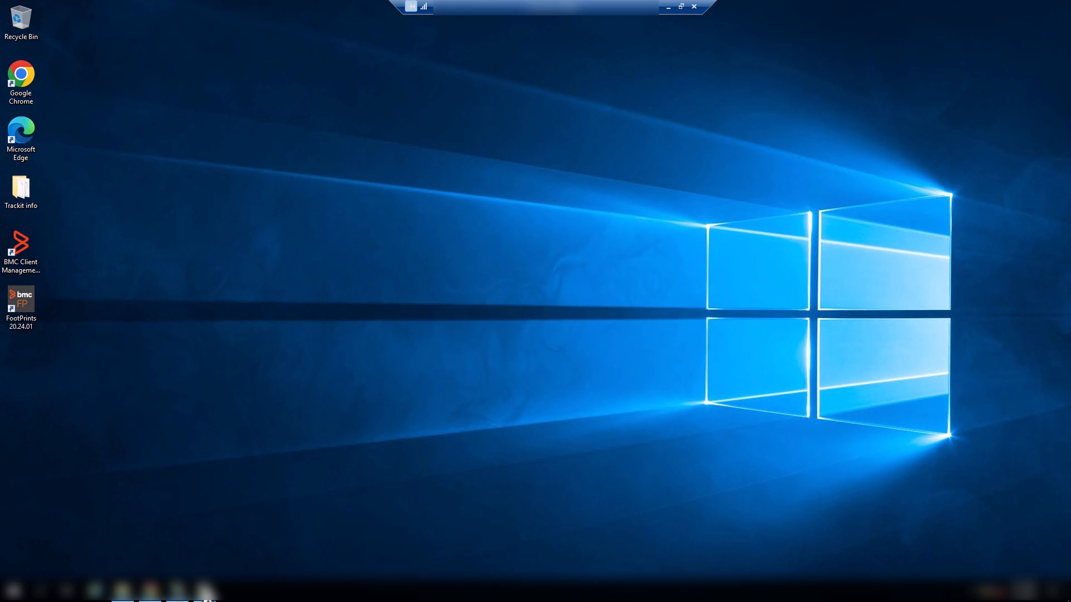
click(205, 593)
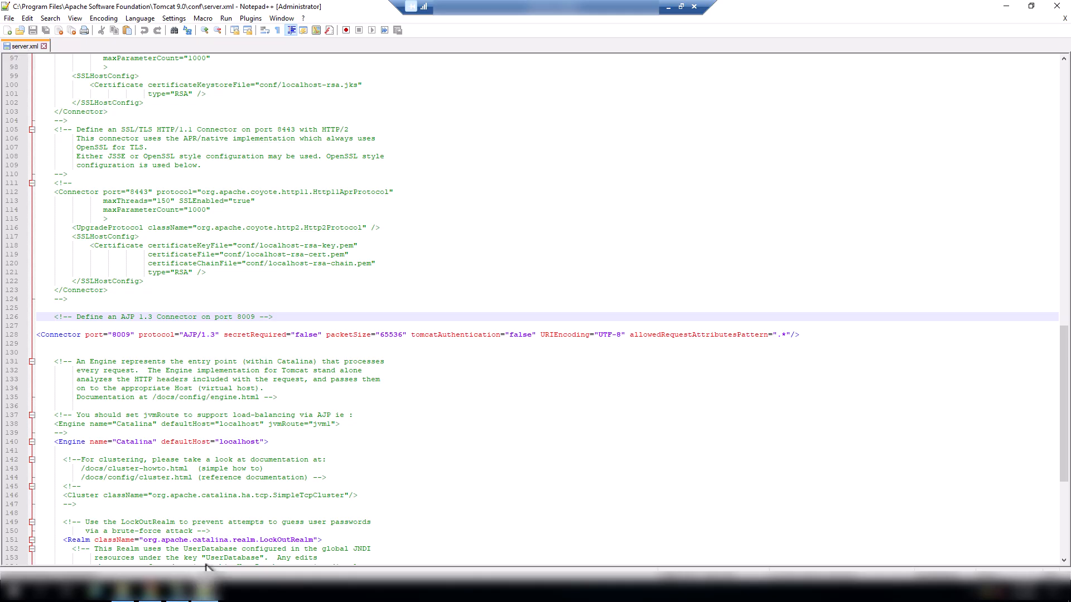
click(136, 311)
click(92, 320)
drag(98, 319, 218, 318)
click(179, 335)
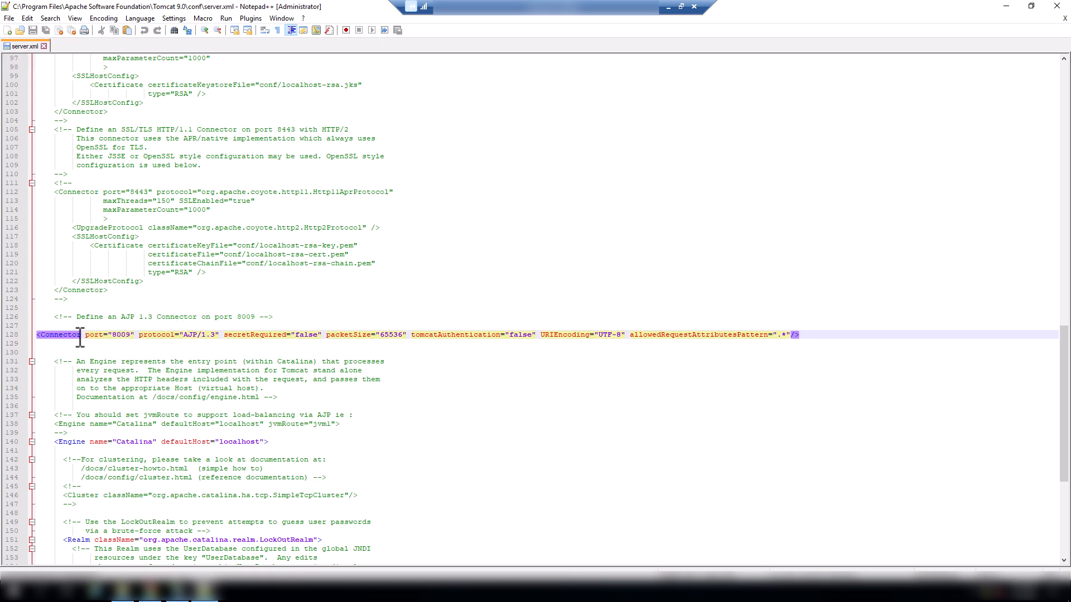
drag(37, 336, 806, 333)
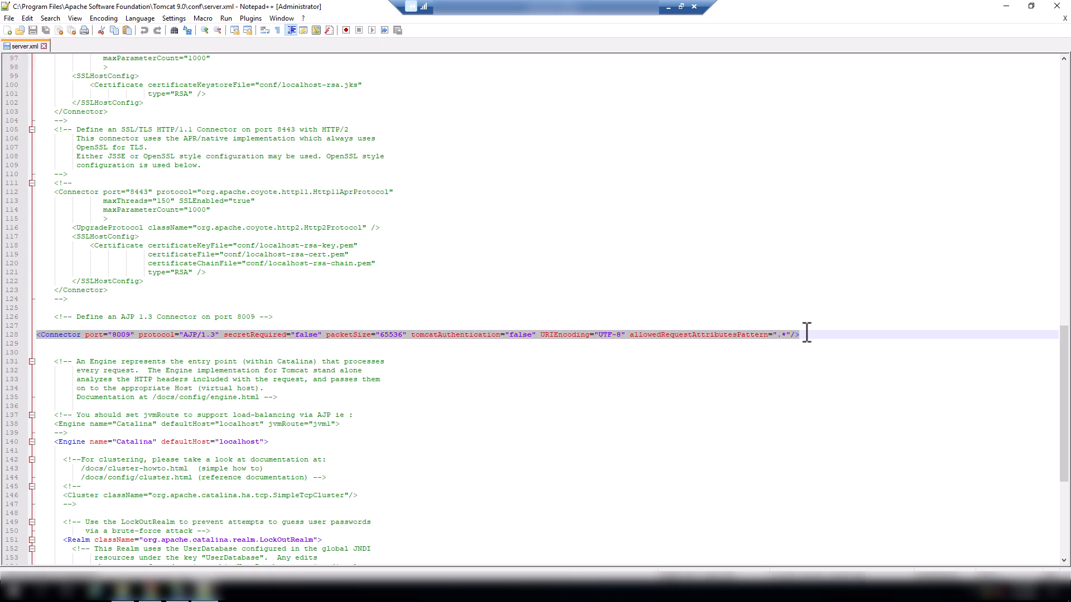
click(258, 346)
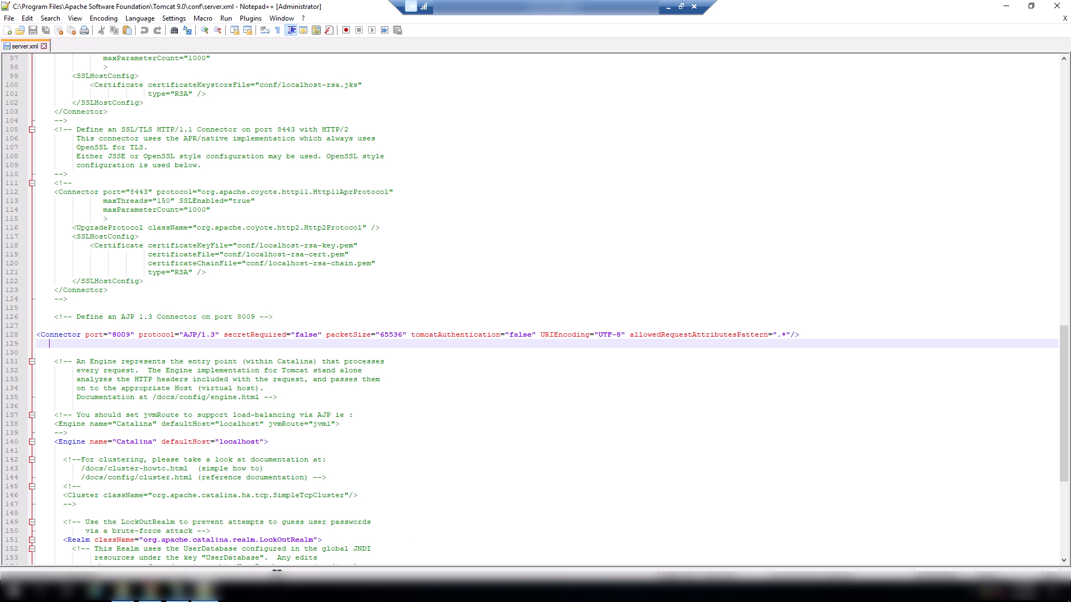
- Switch to Chrome, remove the trailing workspace path from the FootPrints address and load the shortened URL
click(147, 590)
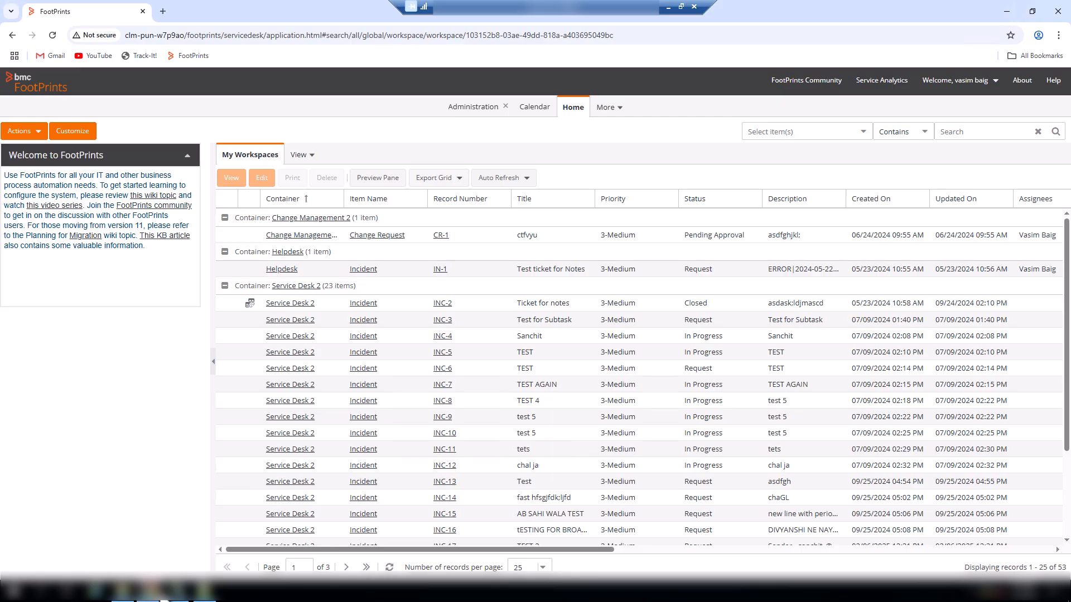
click(294, 41)
click(268, 41)
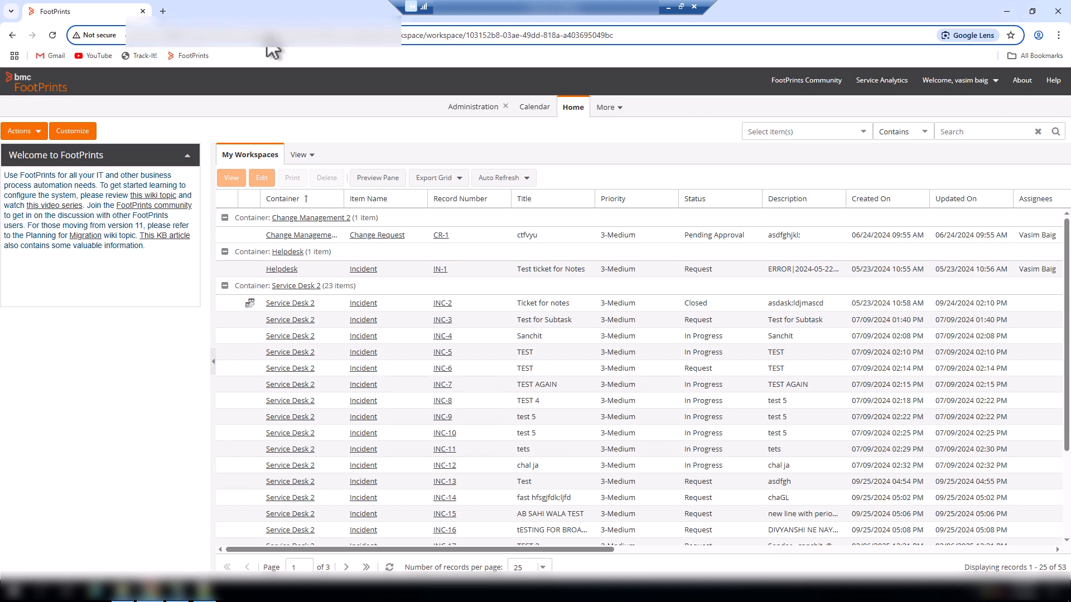
drag(267, 35, 641, 35)
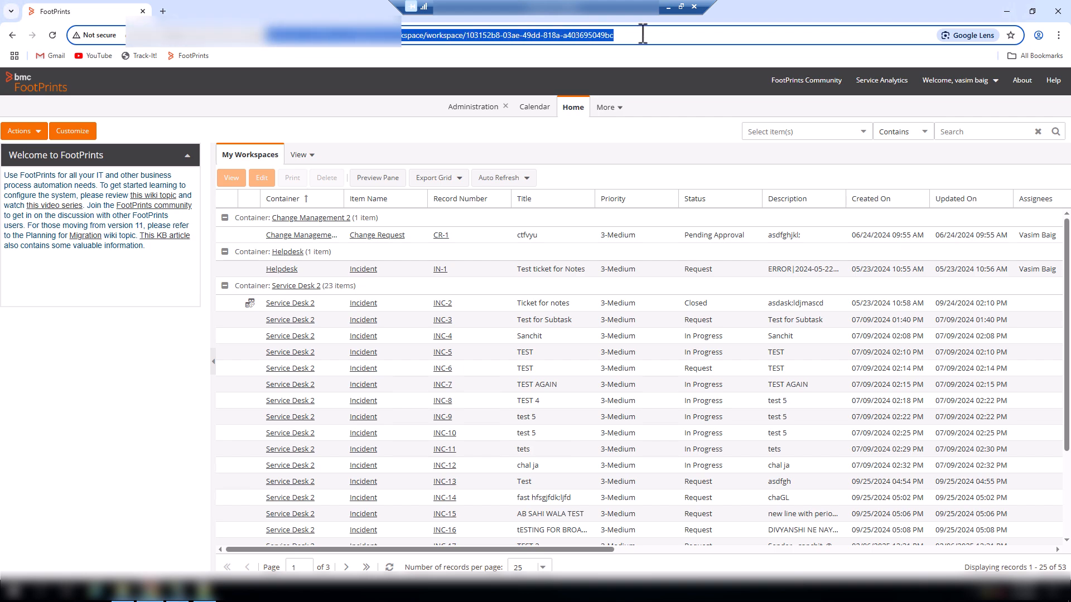
key(BackSpace)
key(Return)
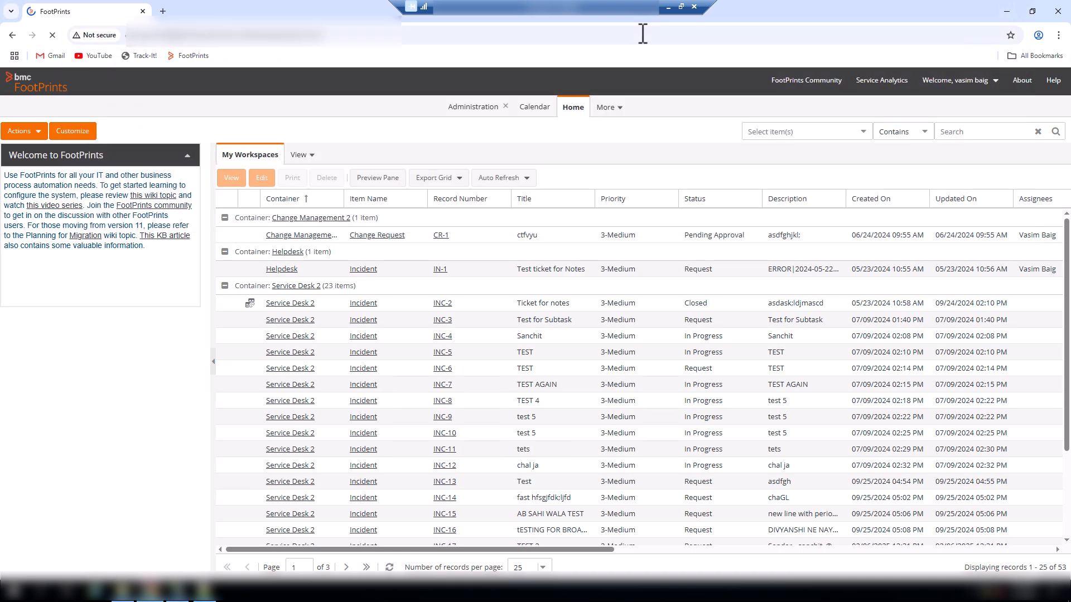